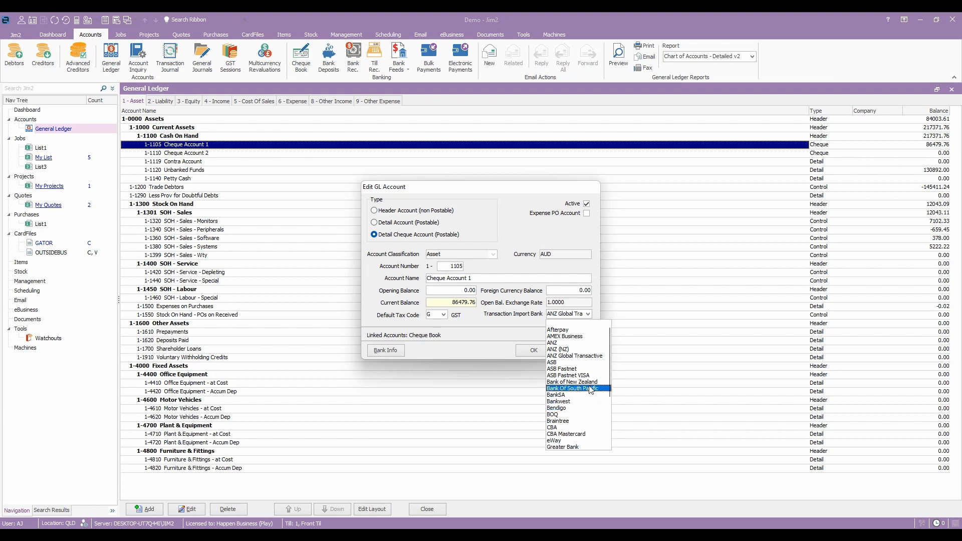
- Confirm Cheque Account 1 with ANZ Global Transactive as its transaction import bank, and check the statement file in the Video_Demo folder
click(588, 314)
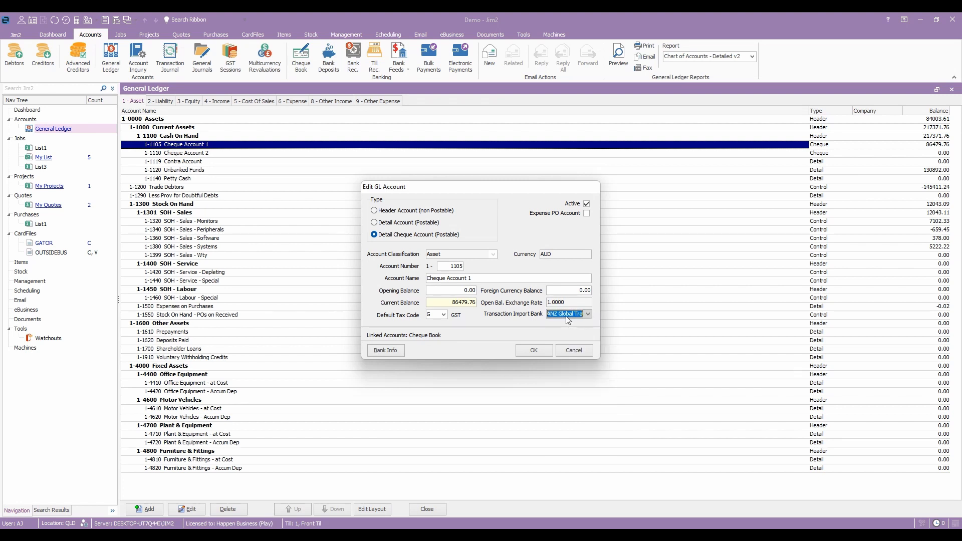
click(533, 349)
click(365, 485)
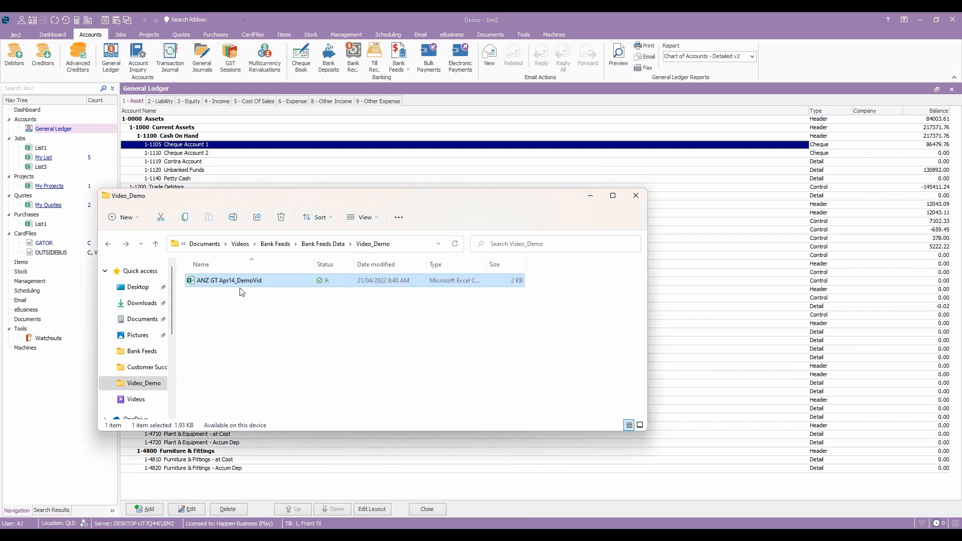
click(195, 147)
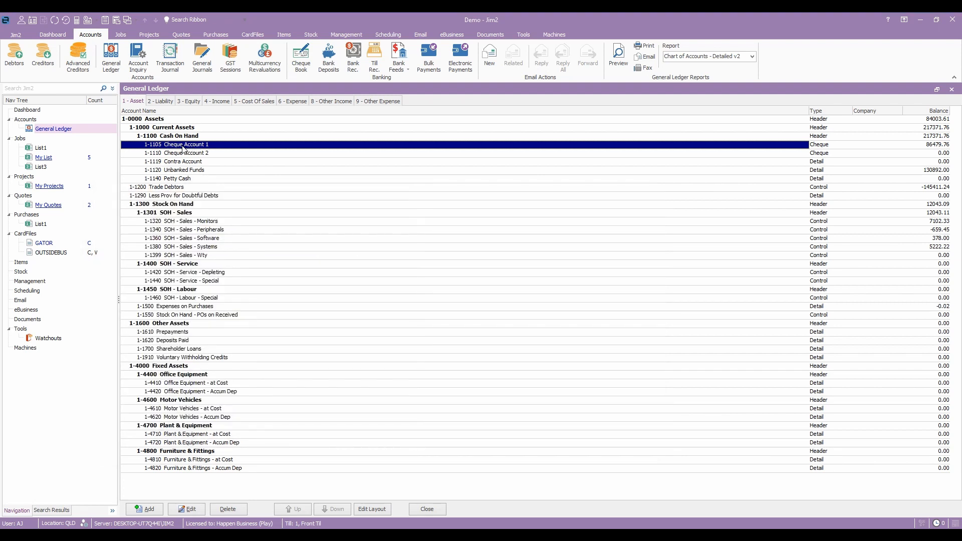
- Open Bank Feeds and choose Cheque Account 1 as the account
click(401, 53)
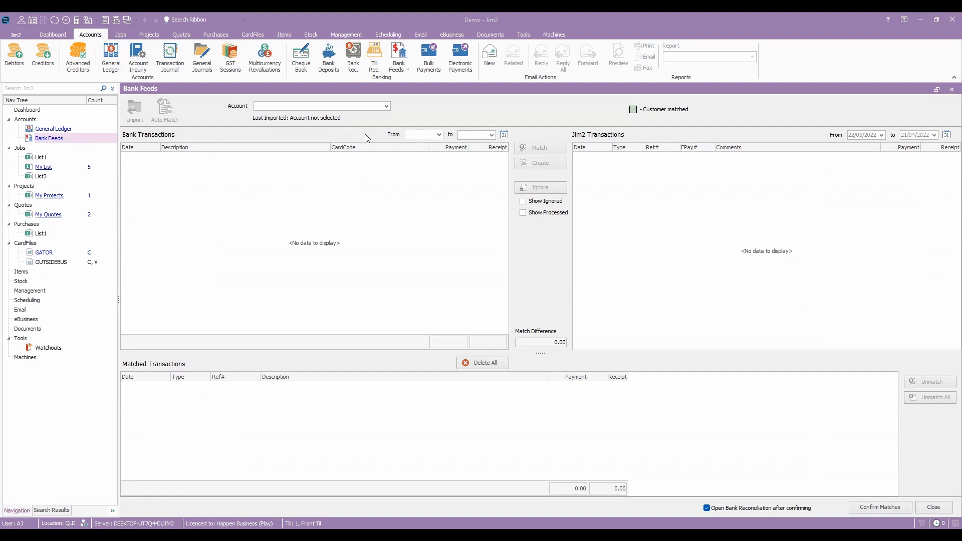
click(387, 106)
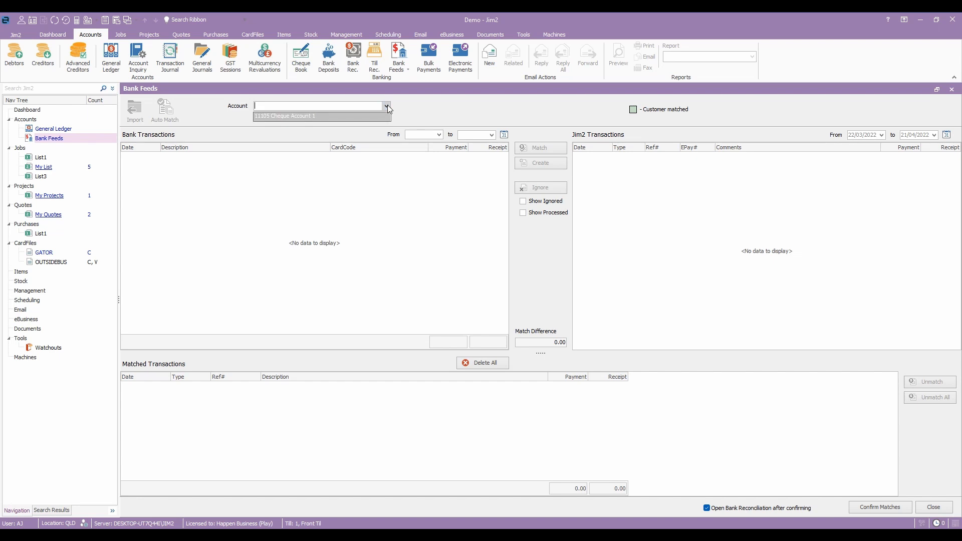
click(321, 115)
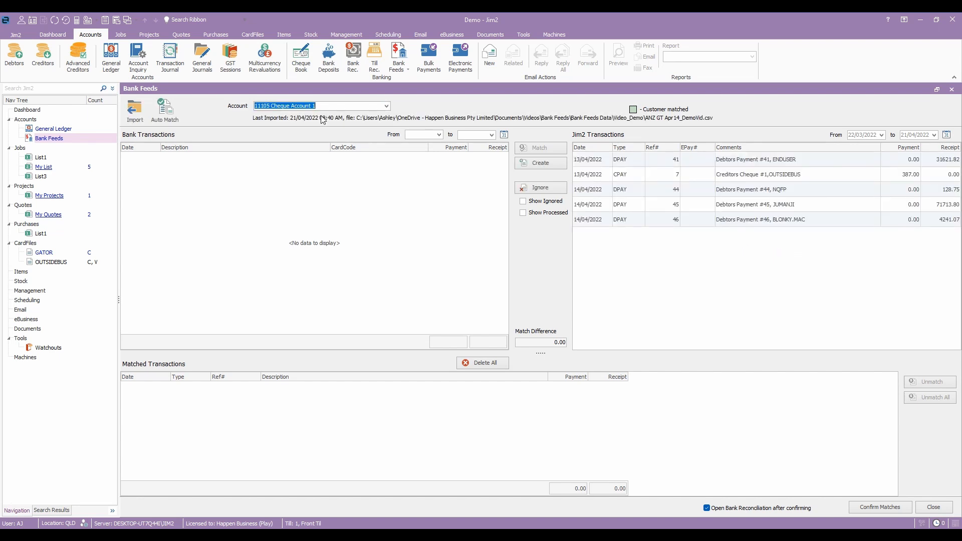
- Import the bank statement file ANZ GT Apr14_DemoVid into the bank feed
click(134, 113)
click(141, 94)
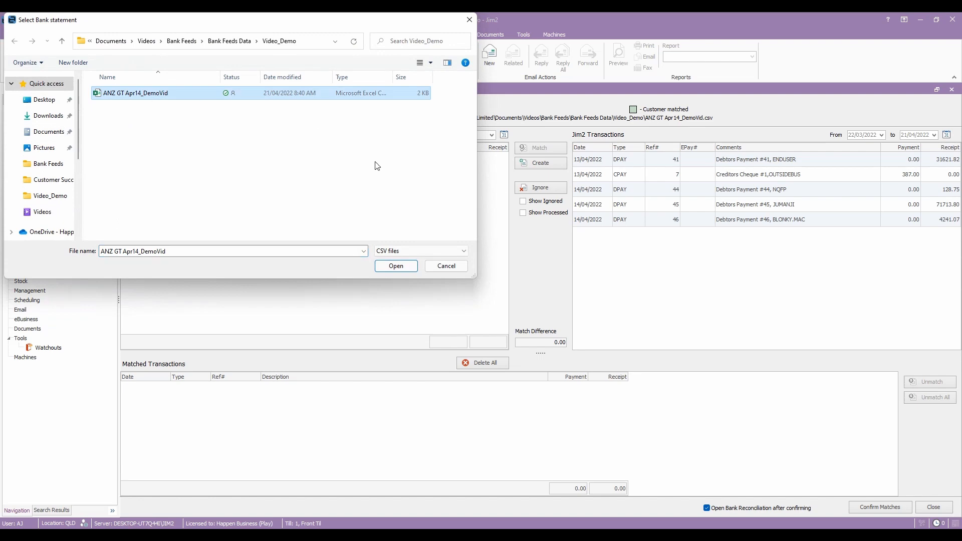
click(395, 266)
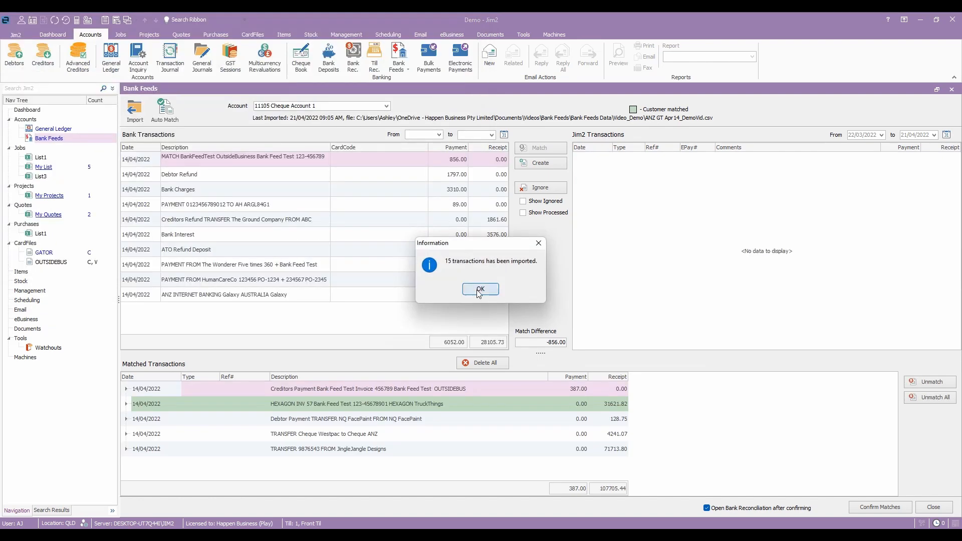
click(480, 290)
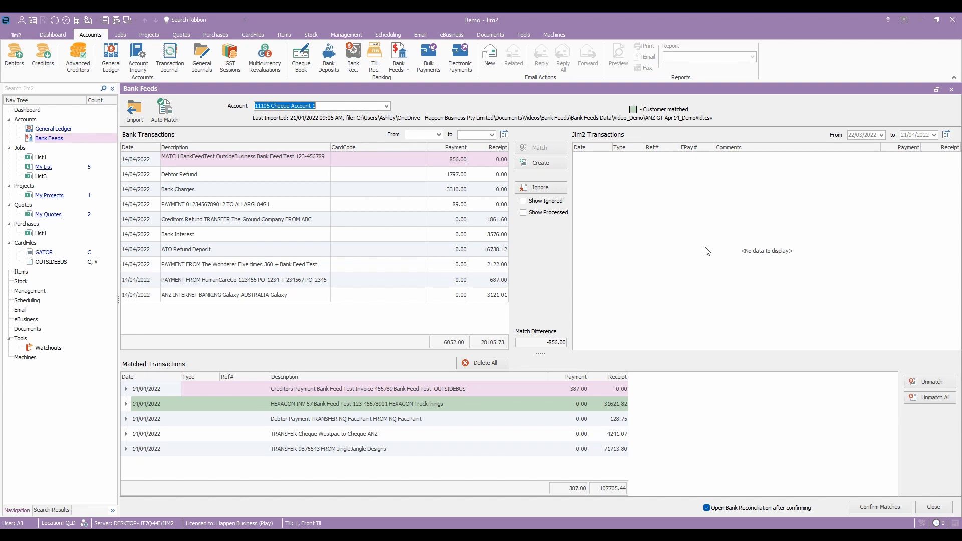
key(Tab)
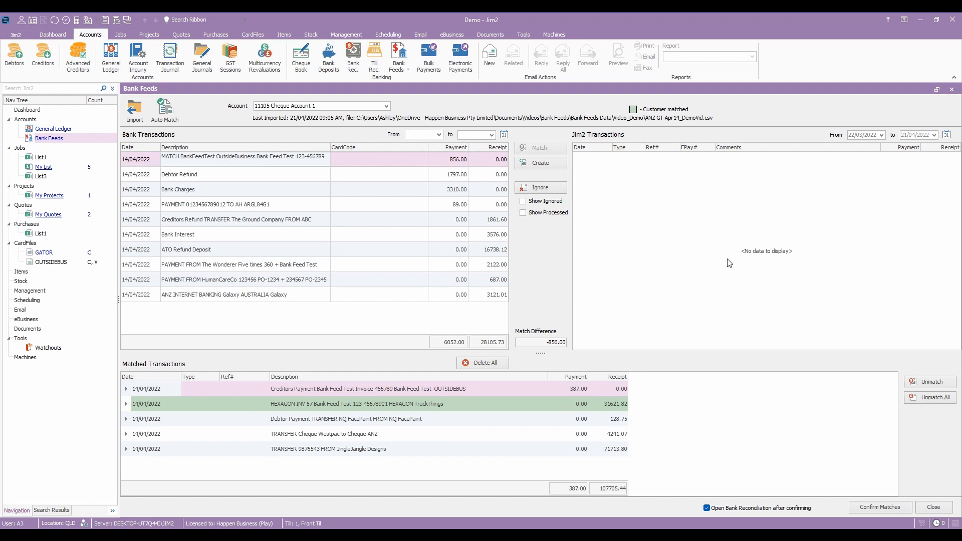
- Unmatch the transfer from JingleJangle Designs and match it again with Debtors Payment #45
click(245, 252)
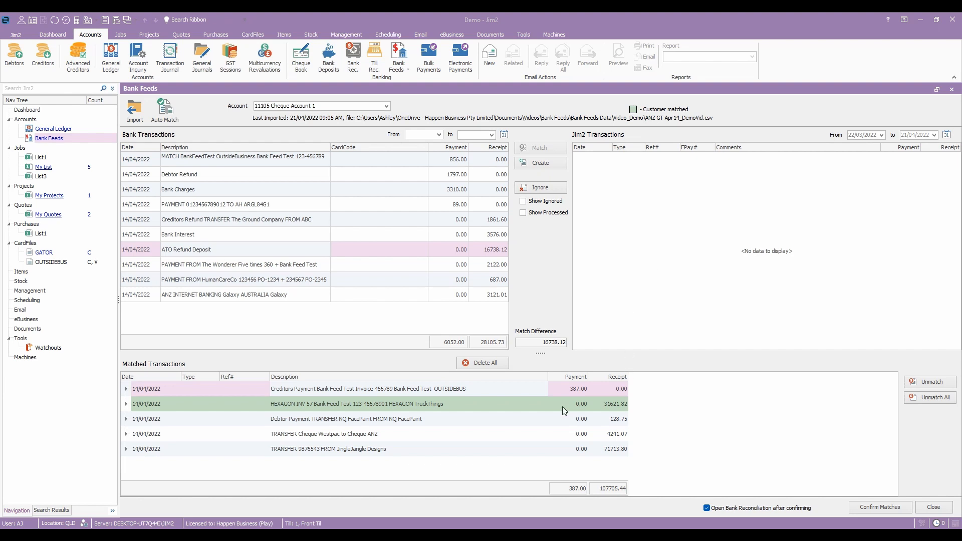
click(423, 452)
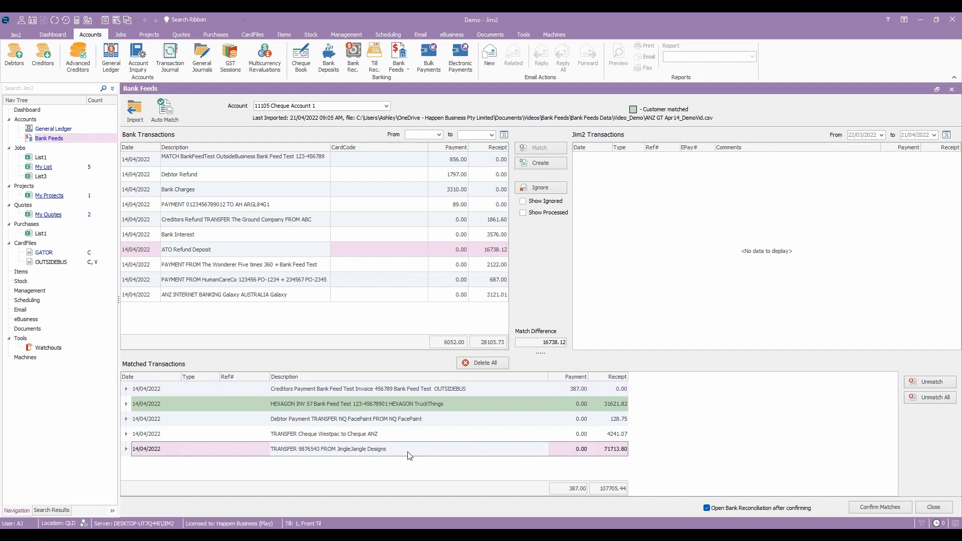
click(931, 384)
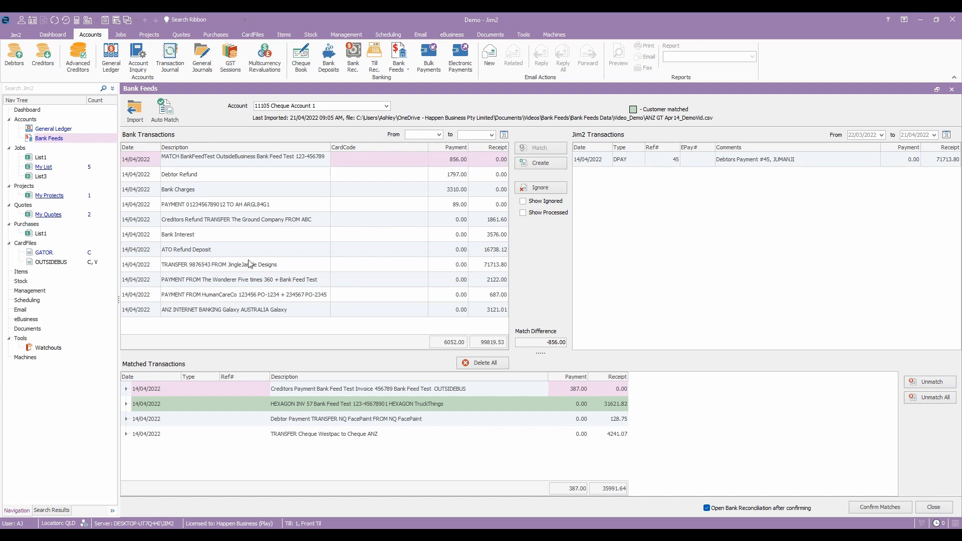
click(248, 266)
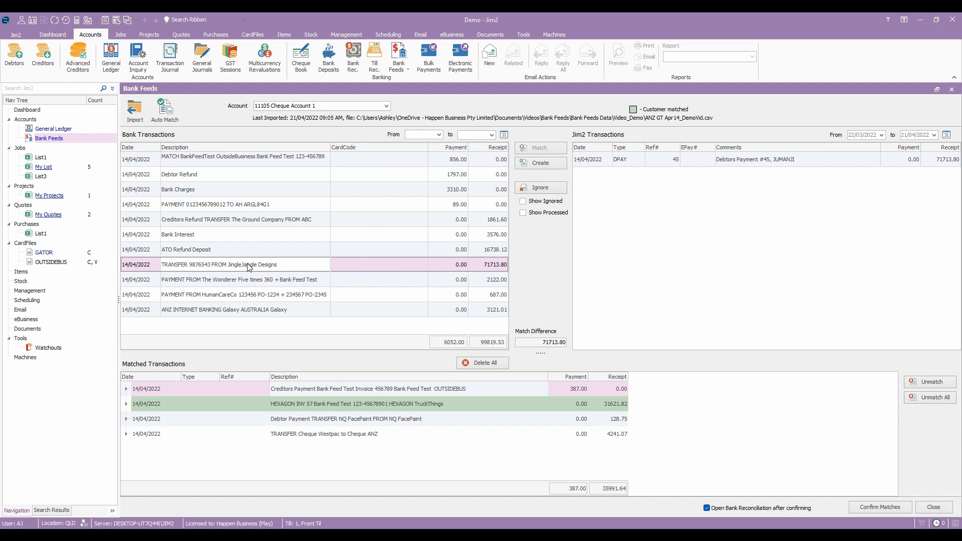
click(766, 161)
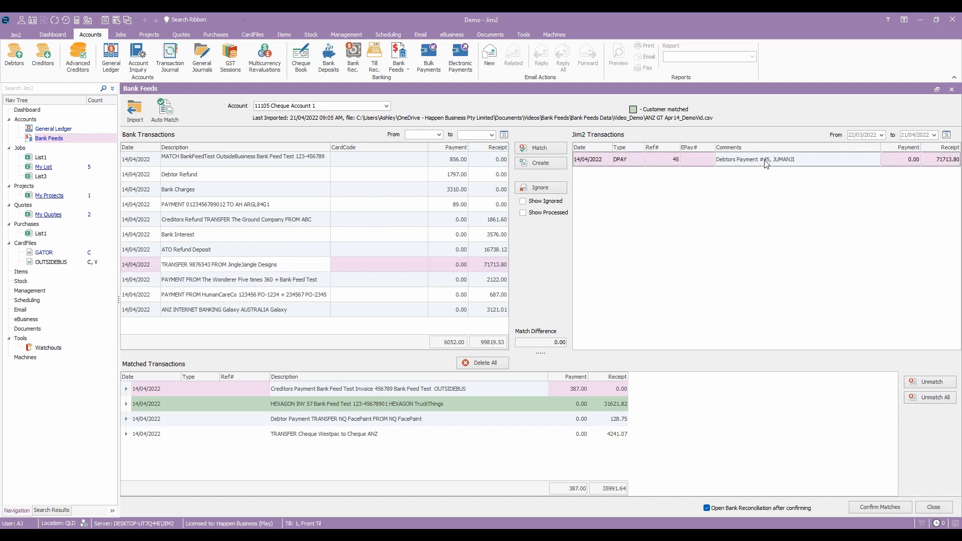
click(536, 148)
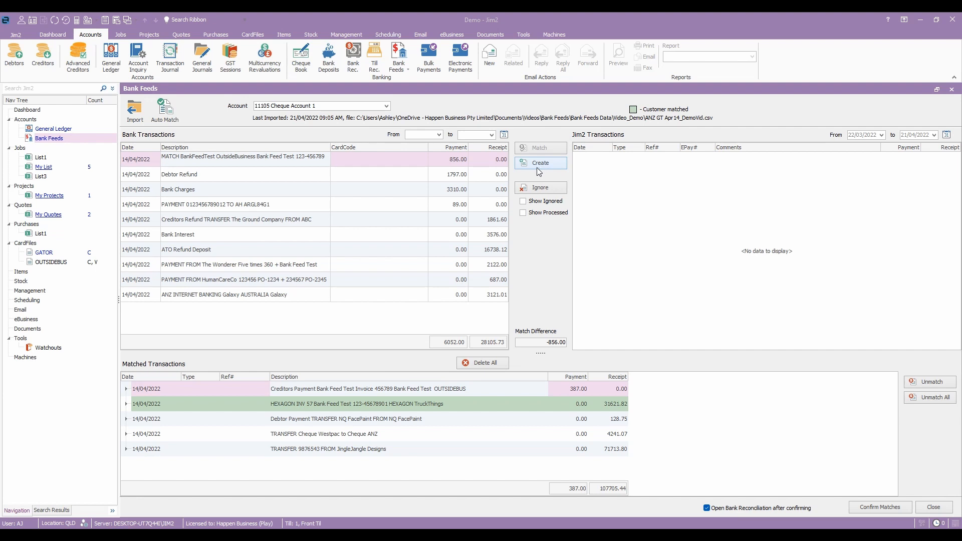
click(207, 264)
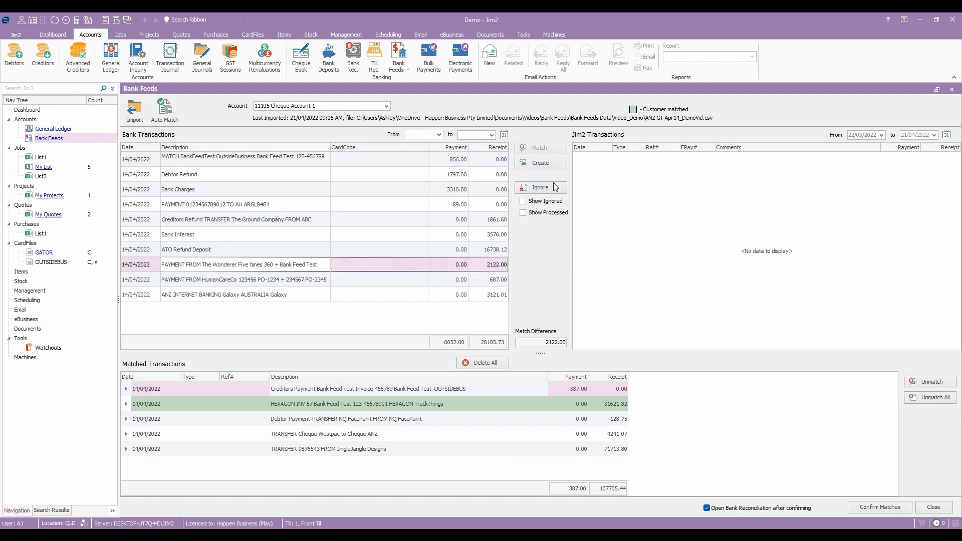
click(543, 163)
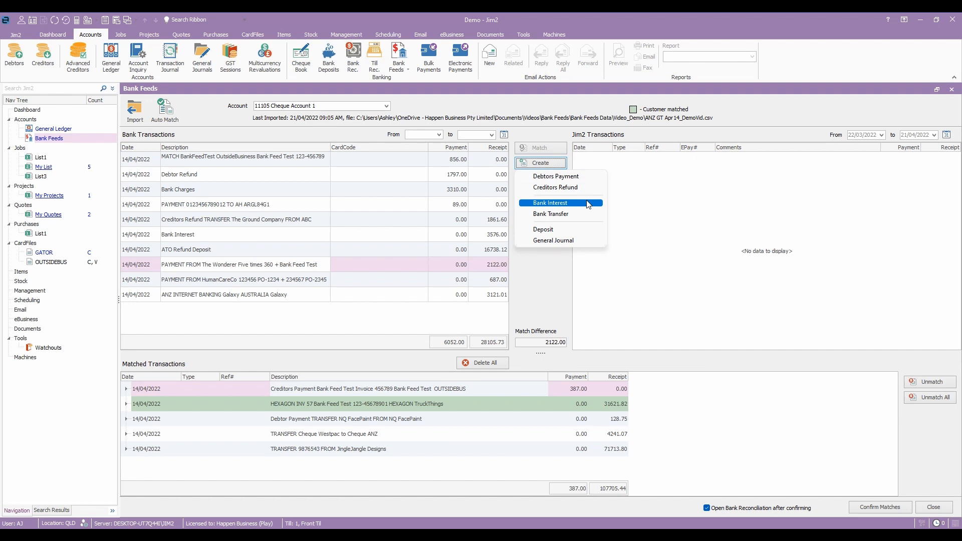
click(586, 240)
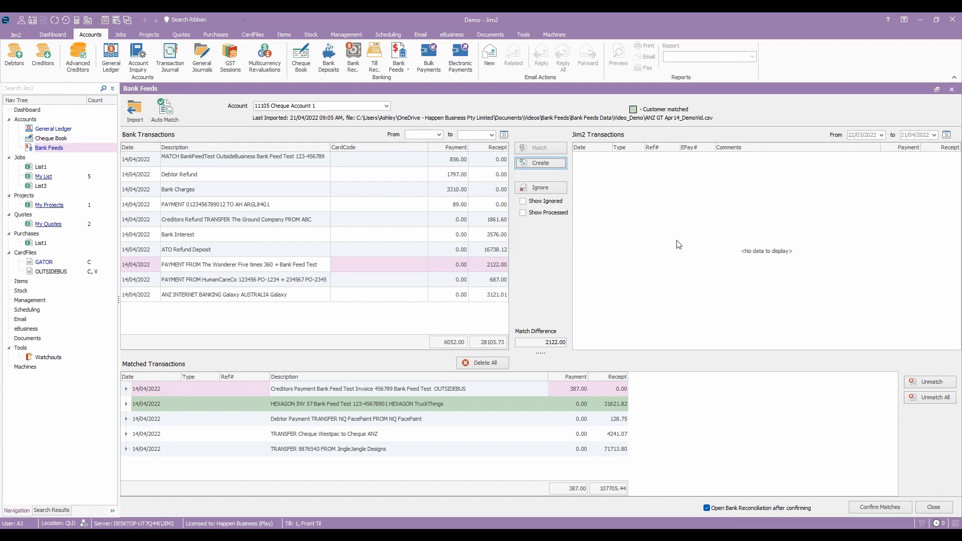
click(550, 166)
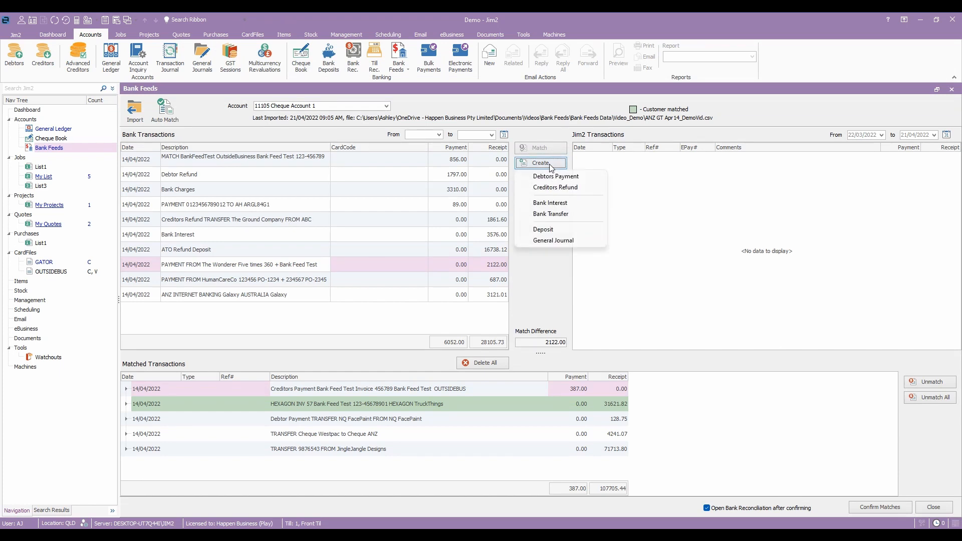
click(551, 229)
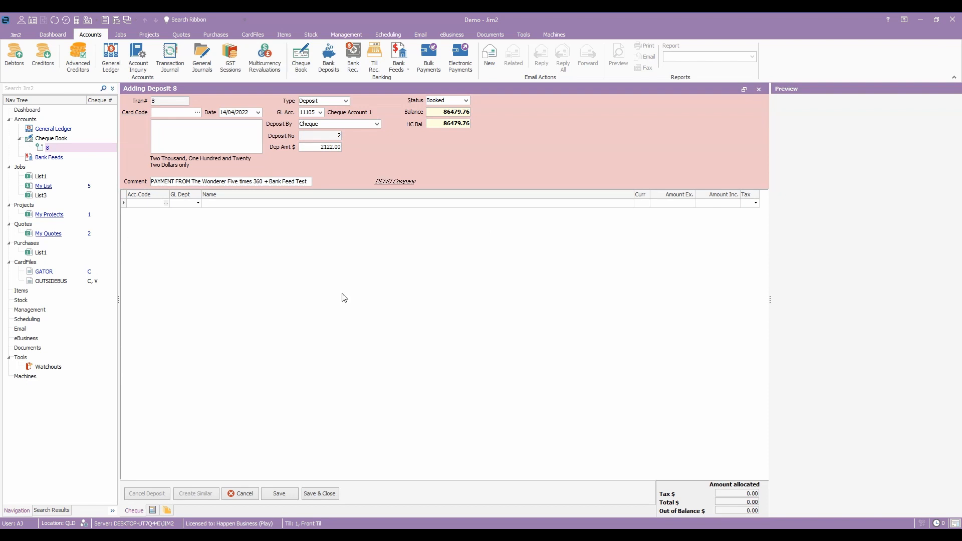
click(245, 495)
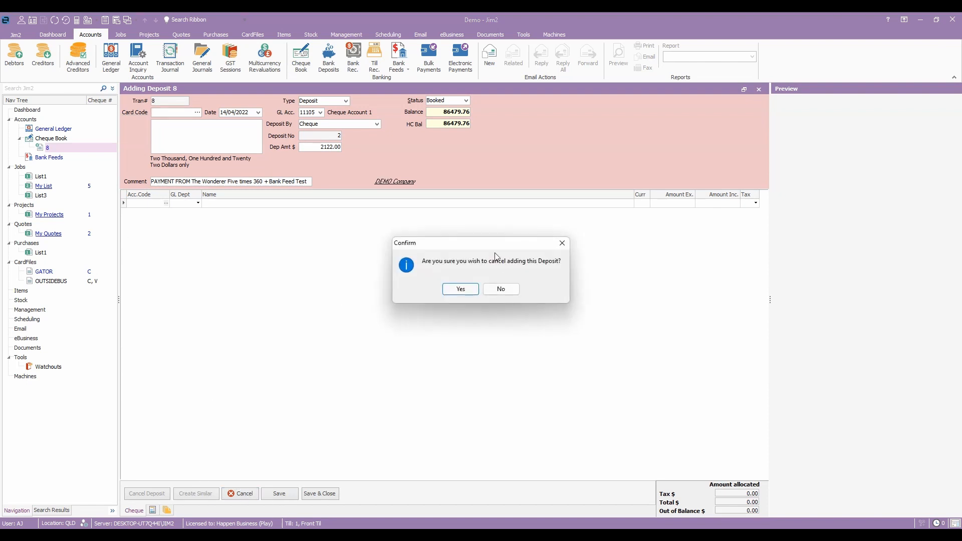
click(460, 289)
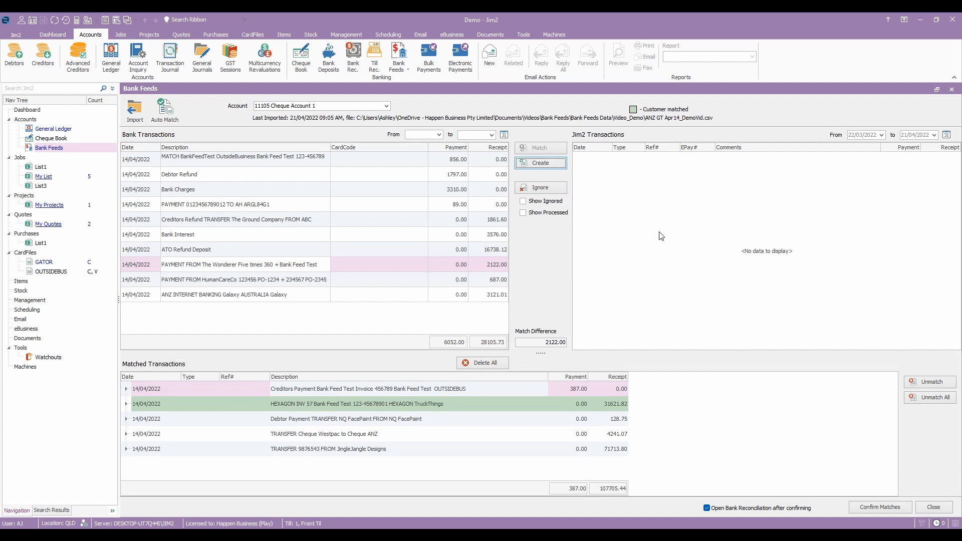
- Start a debtors payment for the bank receipt from The Wonderer, and look over the active jobs before returning to unpaid invoices
click(533, 164)
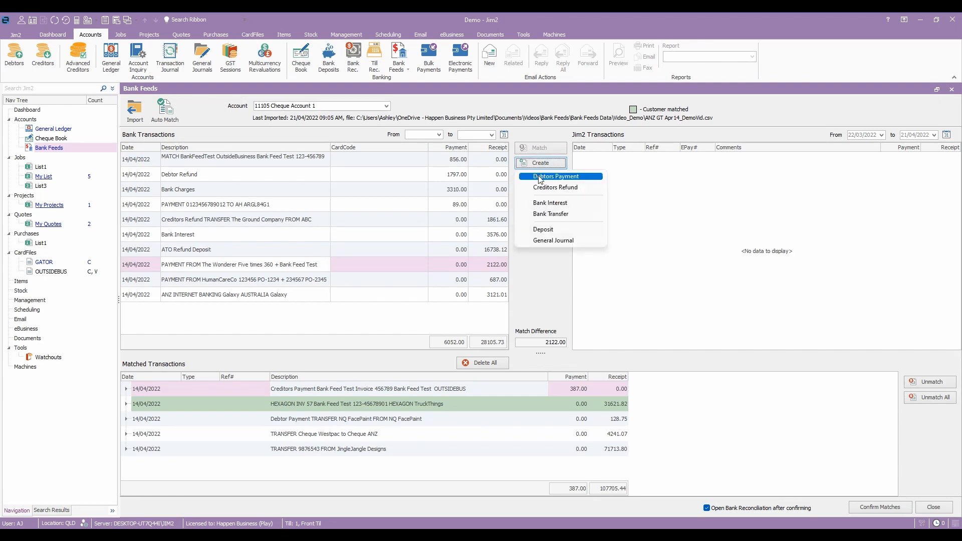
click(540, 179)
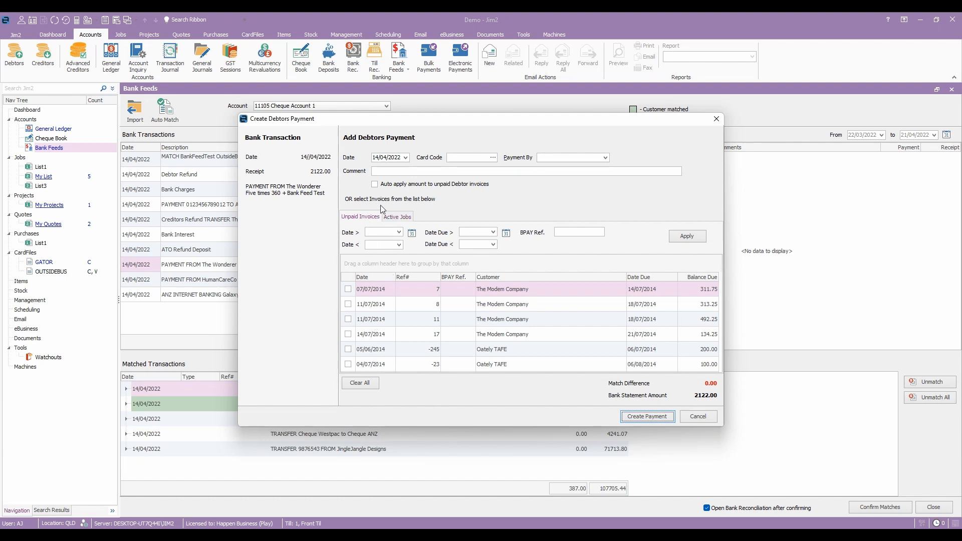
click(398, 218)
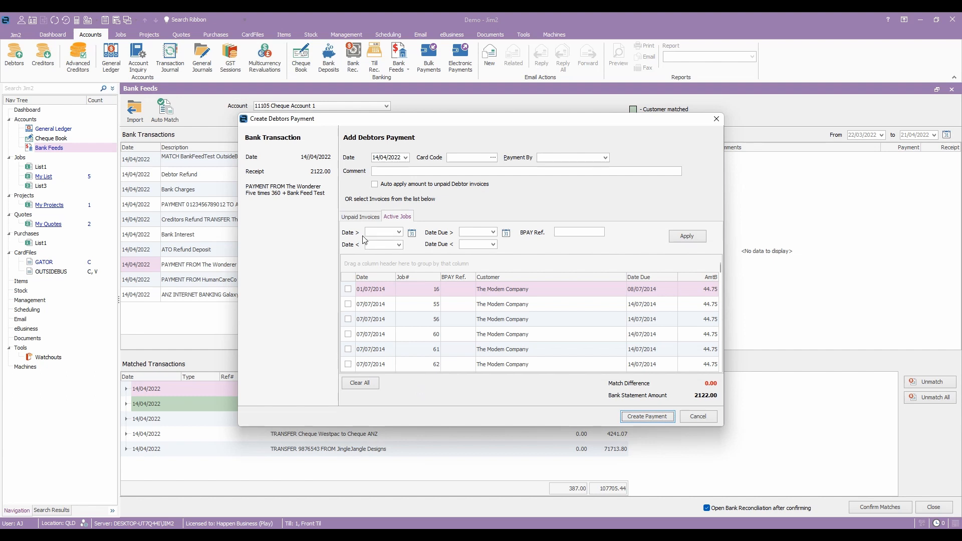
click(359, 216)
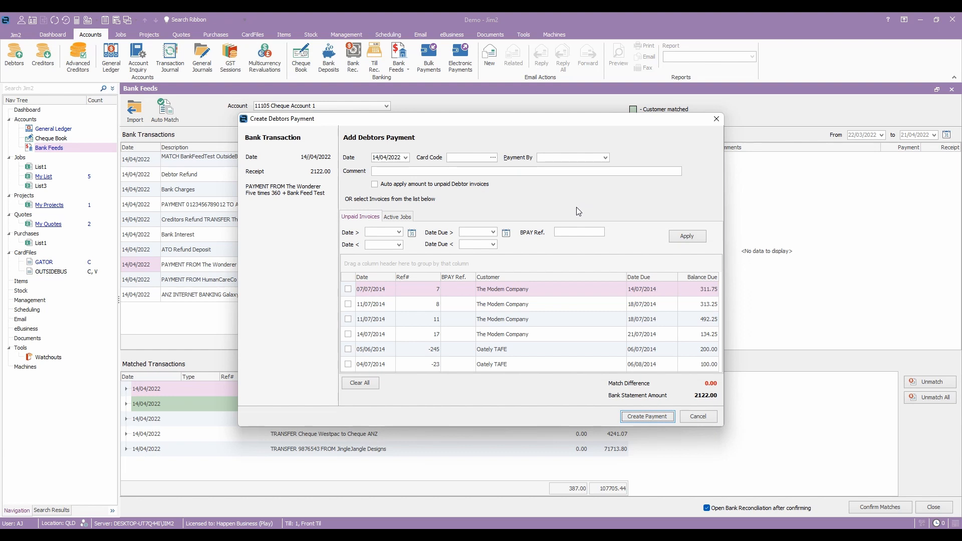
- Enter the customer's card code for the debtors payment and set Payment By to Direct Deposit
click(459, 156)
text(BLONKY.MAC)
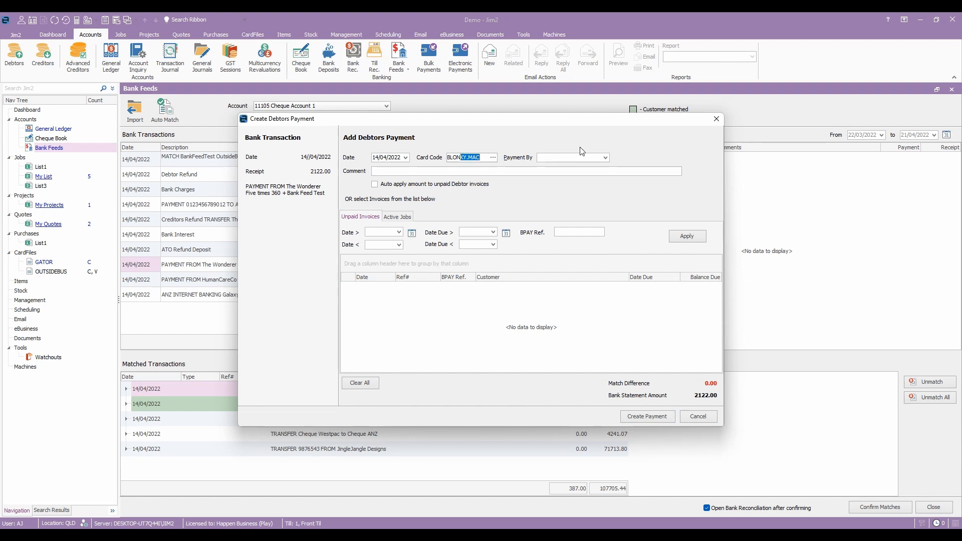
key(Tab)
click(570, 158)
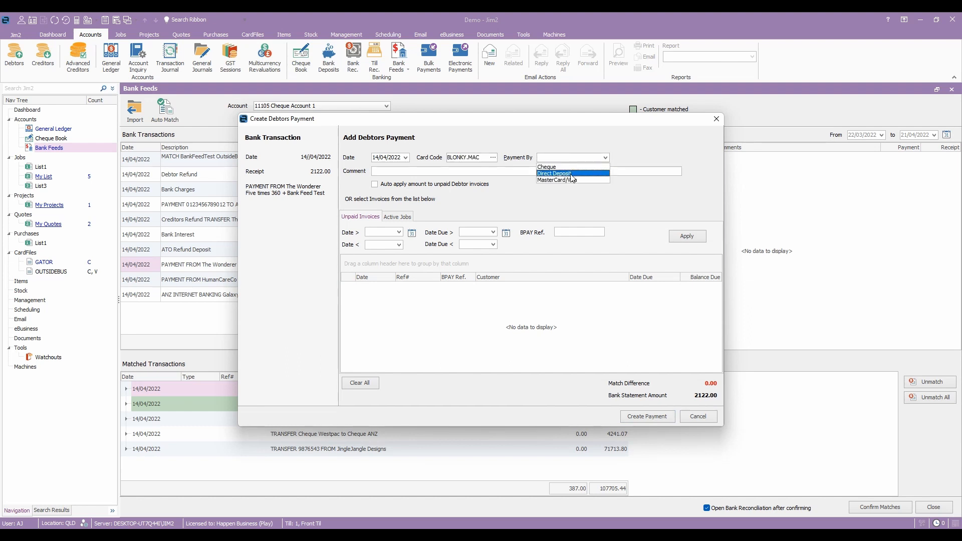
click(571, 174)
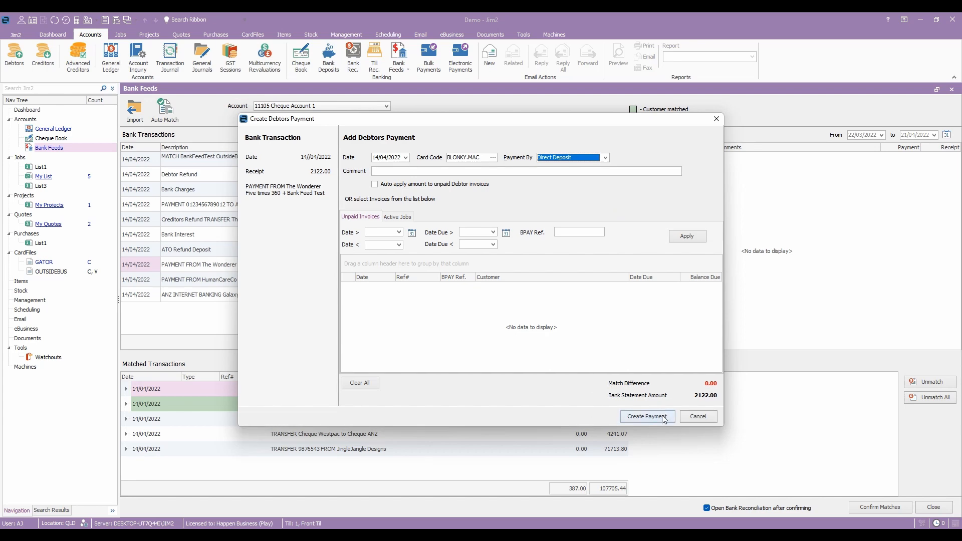
- Create the 2122.00 payment as a prepayment, then save and close the debtor record
click(647, 416)
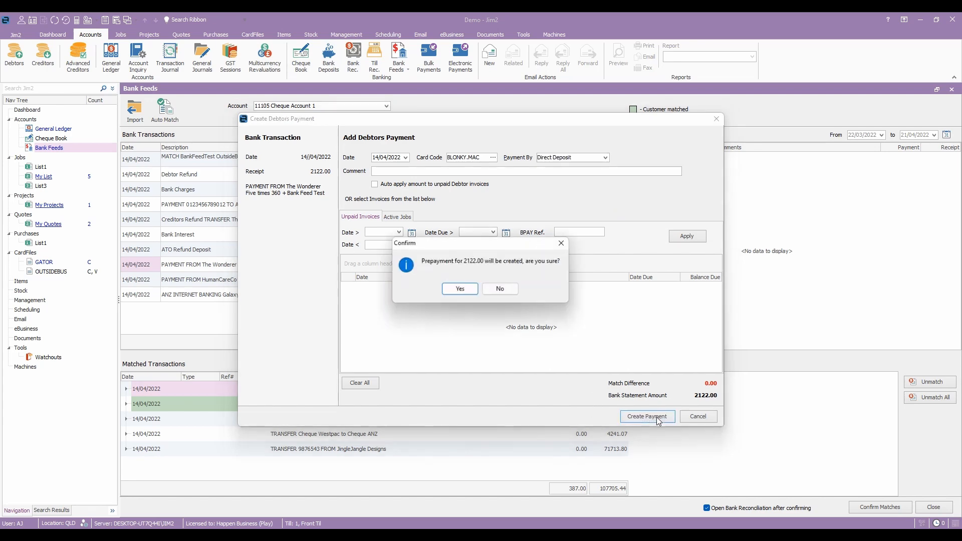
click(454, 288)
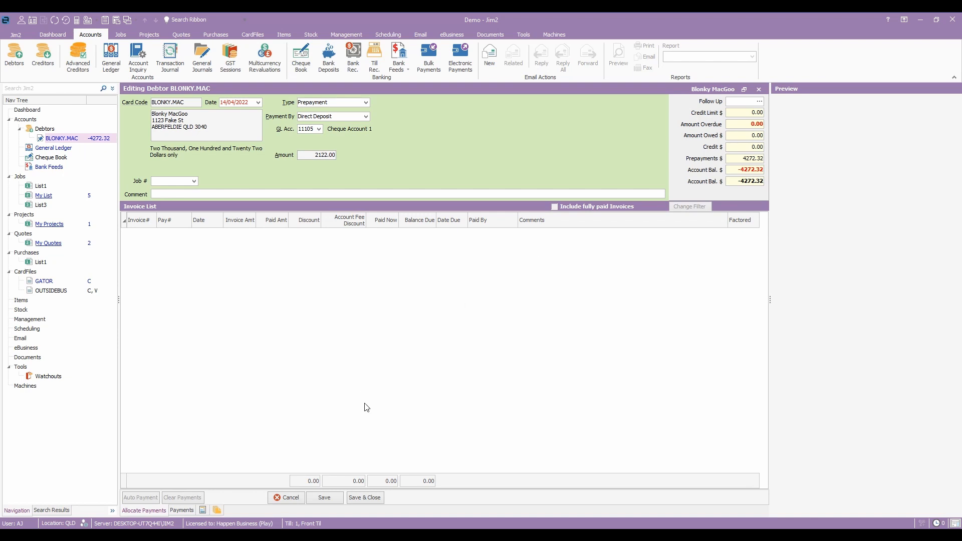
click(324, 497)
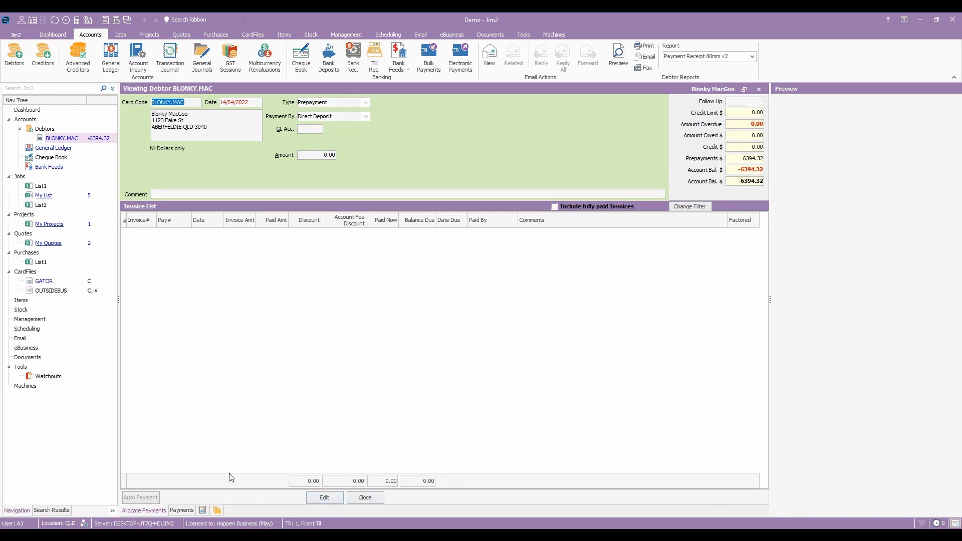
click(364, 496)
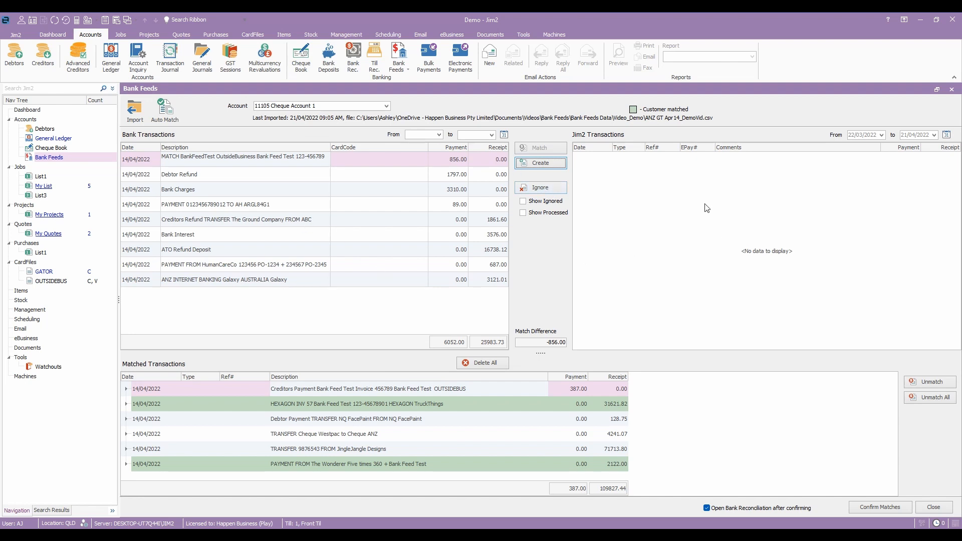
- Ignore the unmatched MATCH BankFeedTest OutsideBusiness transaction in the bank transactions list
click(537, 192)
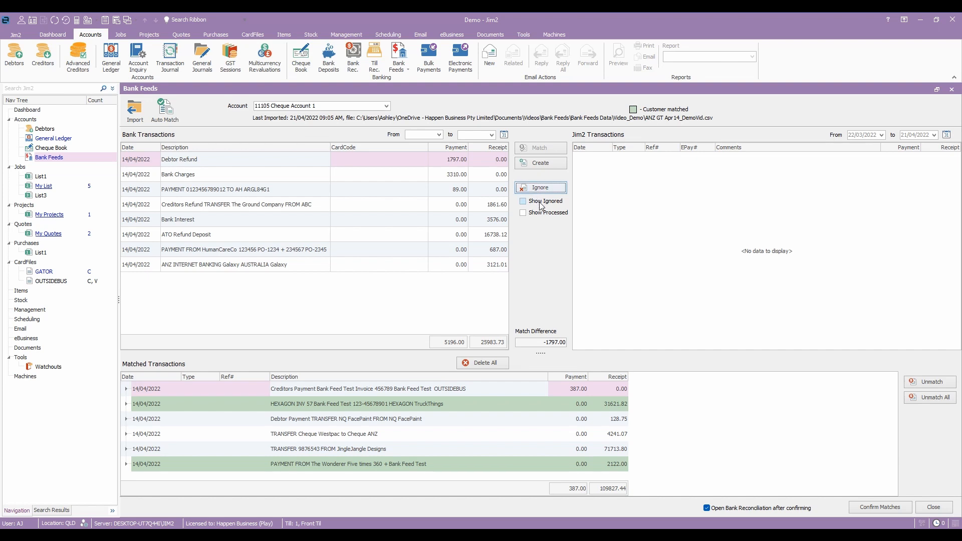
- Show the ignored transactions in the bank transactions list to review them, and hide them again
click(541, 203)
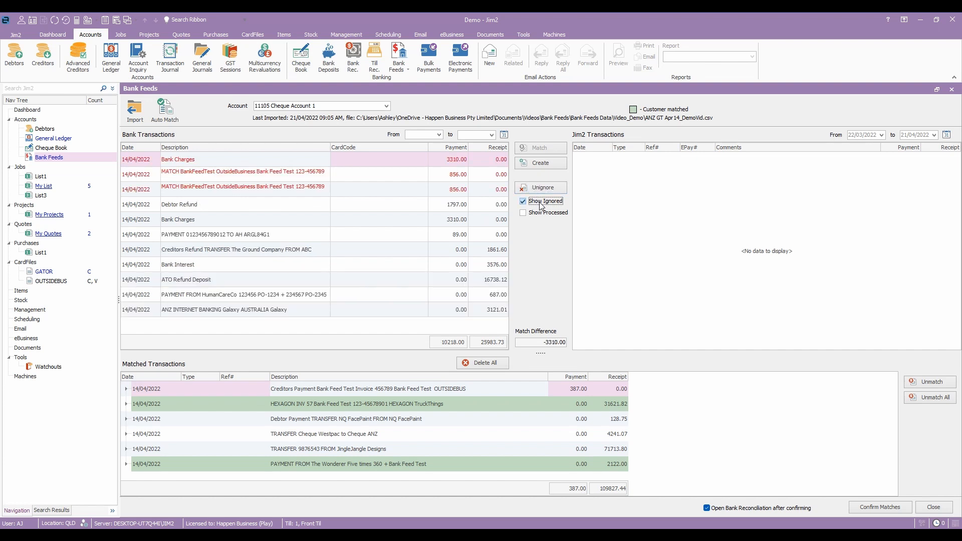
click(541, 202)
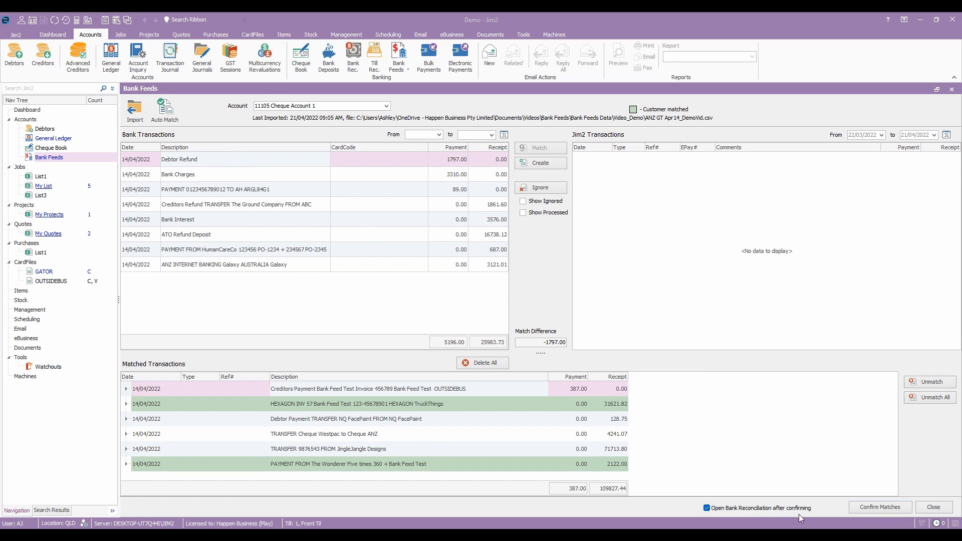
- Confirm all matched transactions for Cheque Account 1 and save the resulting bank reconciliation without finalising it
click(861, 507)
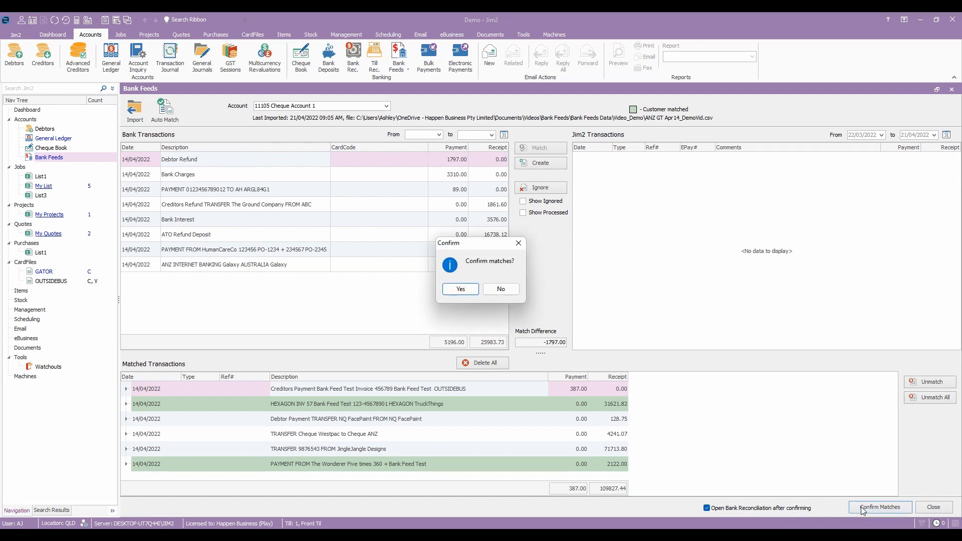
click(454, 289)
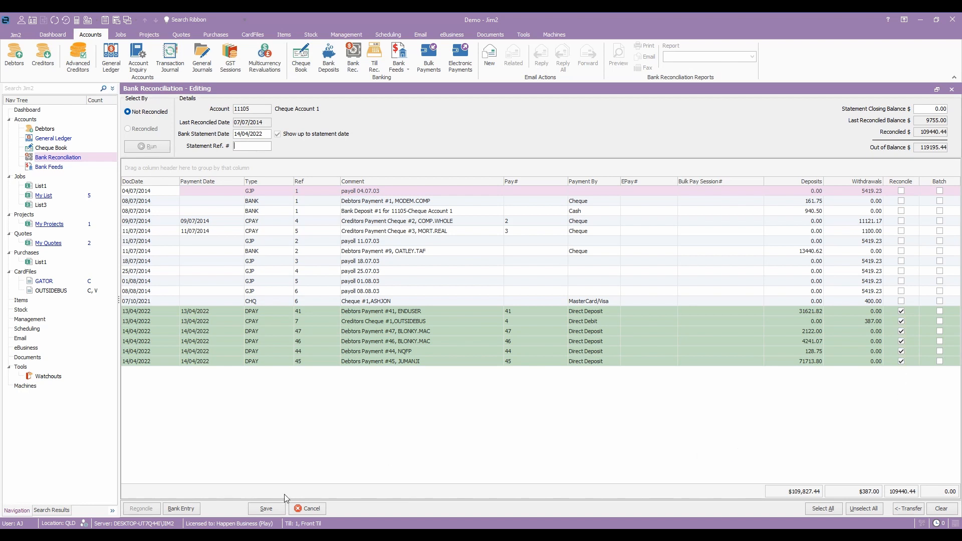
click(262, 510)
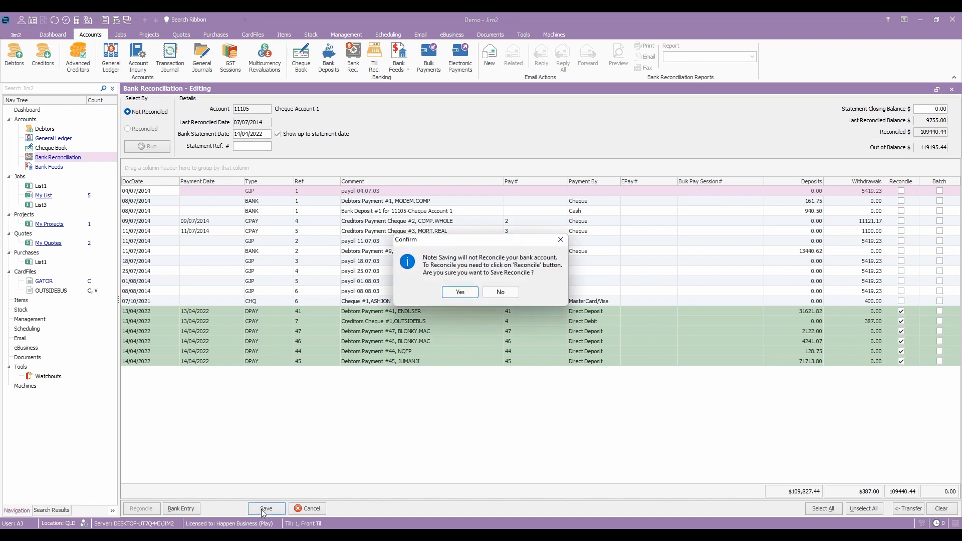
click(459, 292)
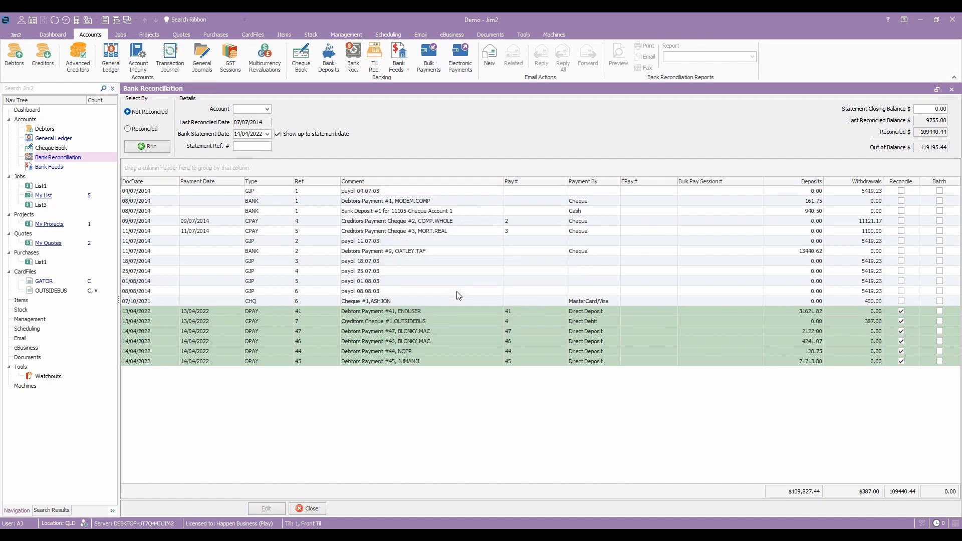